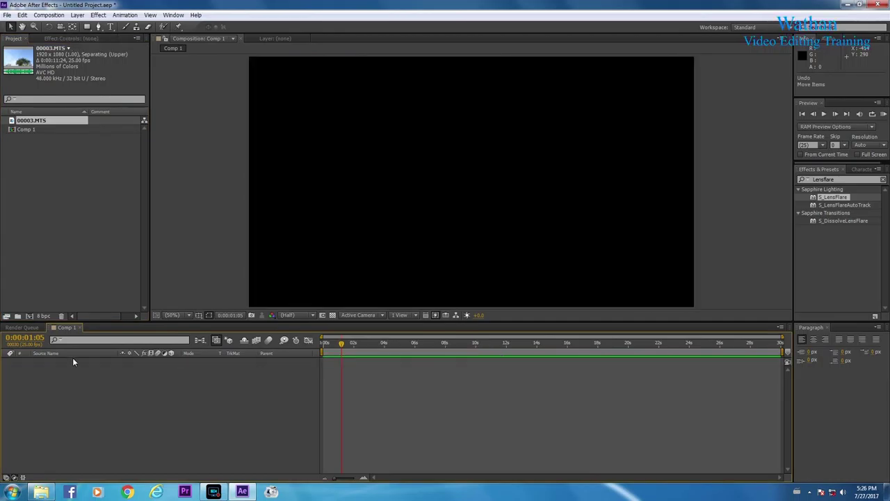
Add the 00003.MTS clip to the Comp 1 timeline as a layer.
left_click_drag(25, 123, 69, 381)
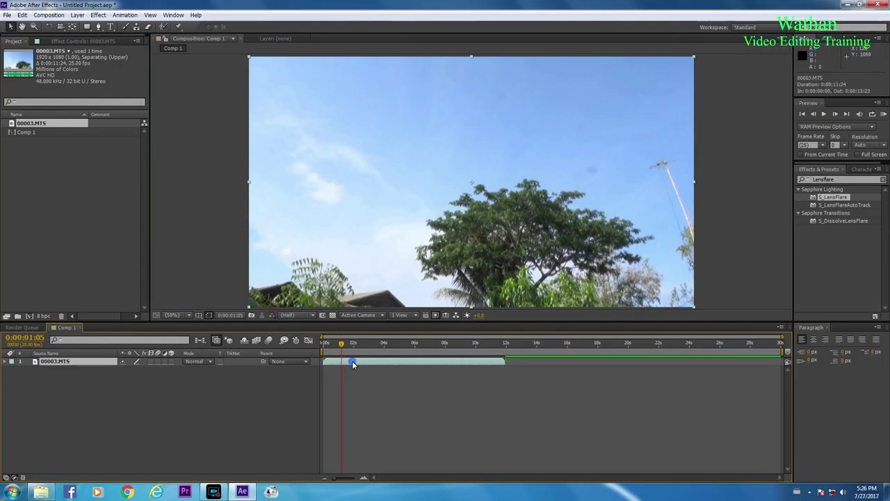
Search the effects for "rainfall" and apply CC Rainfall to the 00003.MTS clip.
left_click(797, 180)
key("BackSpace")
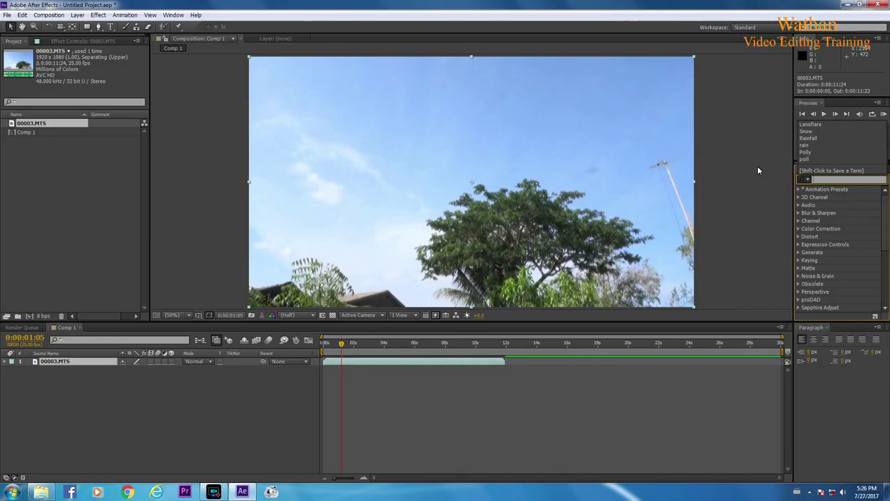
left_click(805, 190)
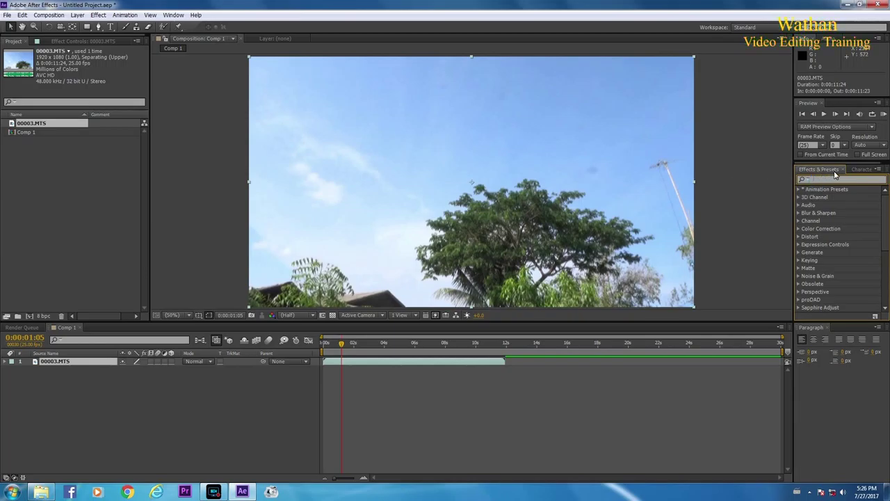
left_click(821, 181)
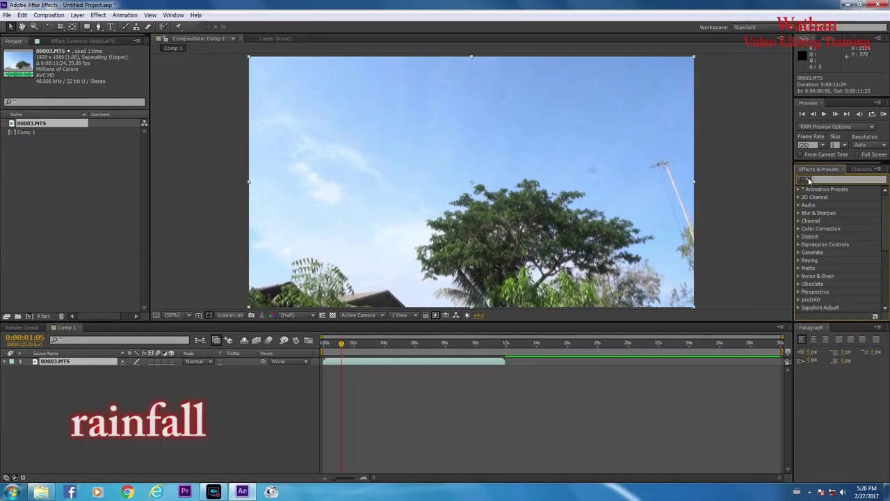
type("rainfall")
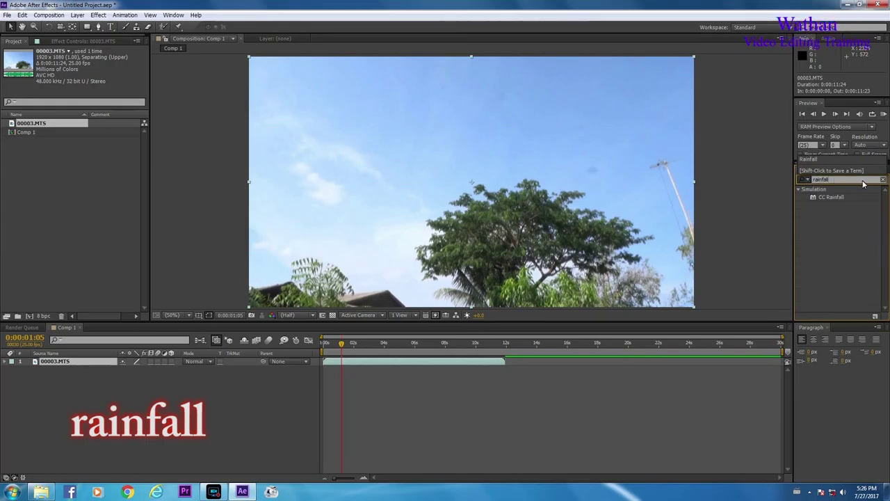
left_click(826, 198)
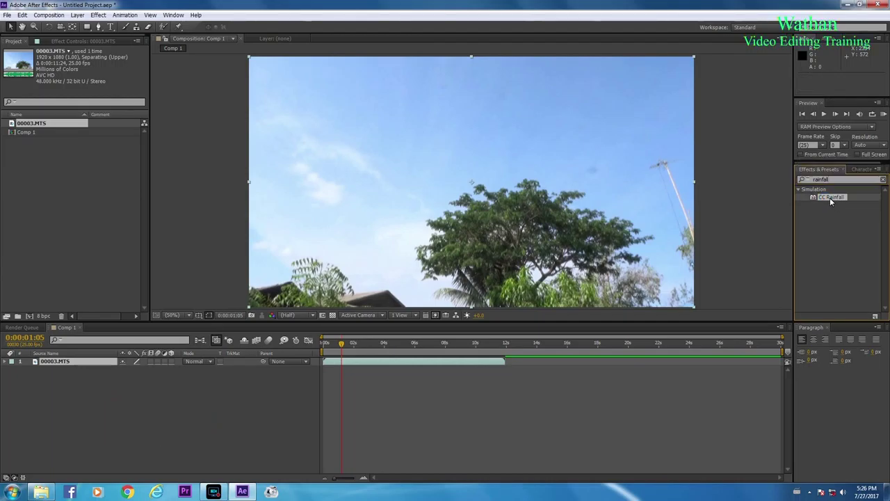
left_click_drag(829, 198, 491, 169)
Check the rain at several frames, then set CC Rainfall's Size to 5.27, Speed to 4900 and Opacity to 19.
left_click(337, 344)
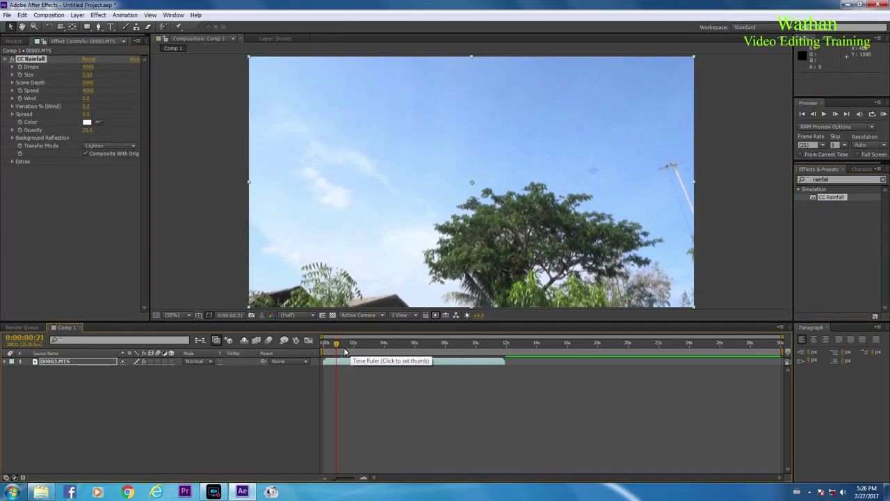
left_click_drag(338, 346, 370, 350)
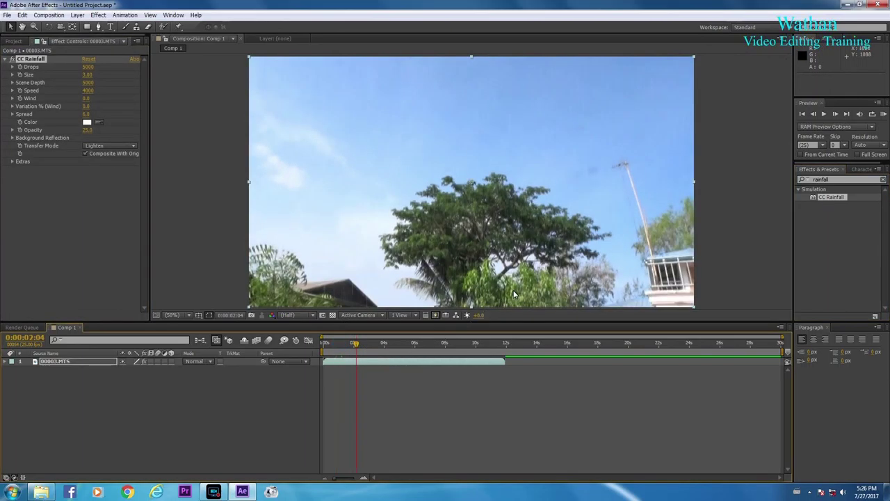
left_click(429, 343)
left_click(456, 345)
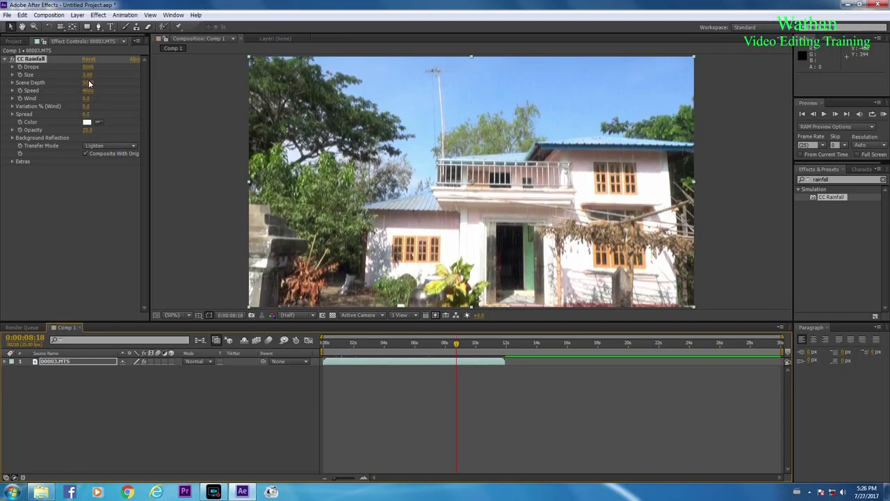
mouse_move(88, 78)
left_mouse_down()
mouse_move(150, 76)
mouse_move(87, 79)
mouse_move(116, 73)
left_mouse_up()
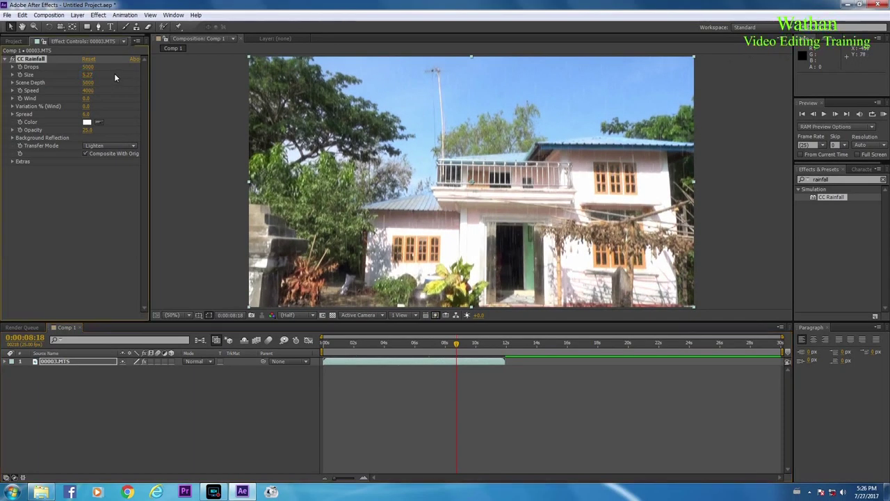
left_click_drag(88, 91, 126, 89)
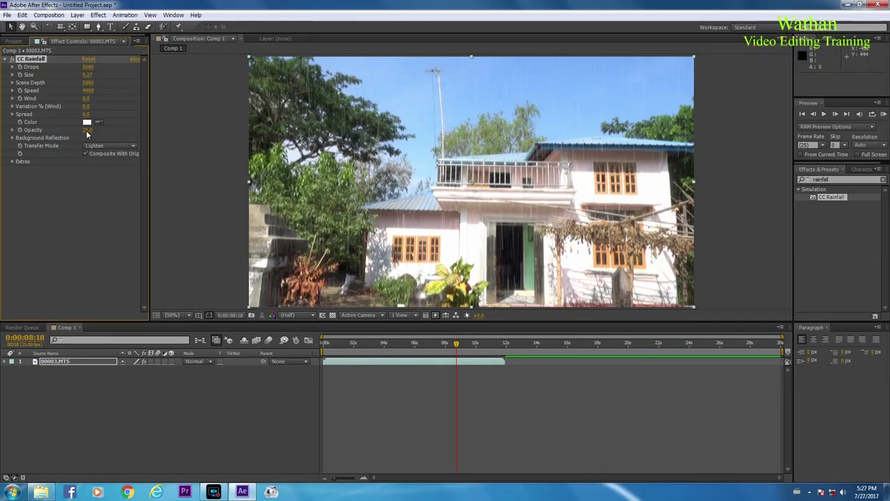
mouse_move(87, 130)
left_mouse_down()
mouse_move(115, 138)
mouse_move(95, 135)
left_mouse_up()
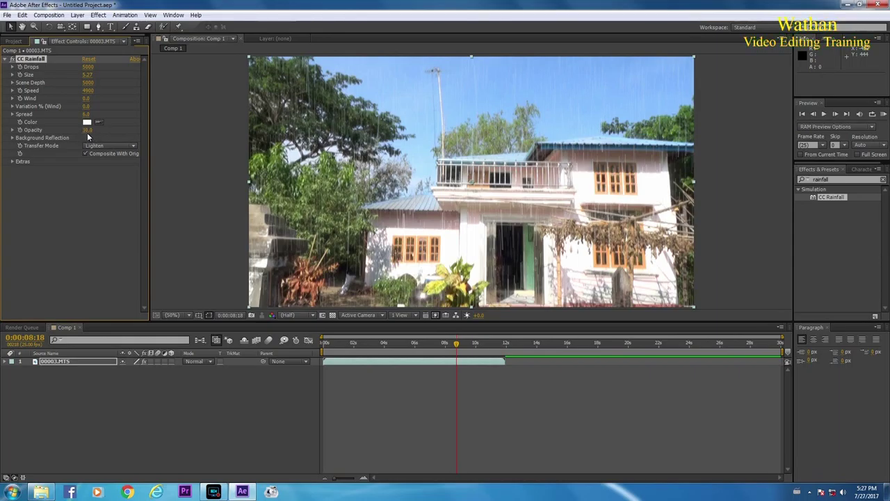
left_click_drag(87, 133, 85, 137)
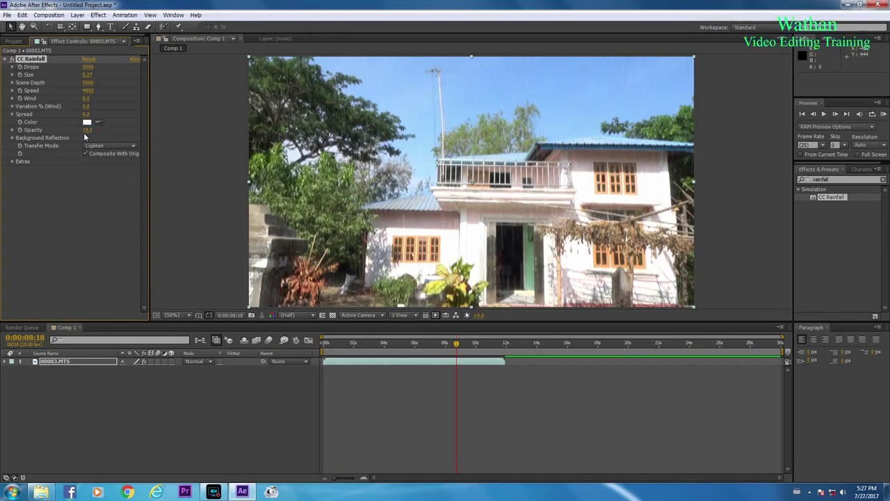
Play the composition from about 0:00:02:14 to preview the rain.
left_click(362, 343)
key("space")
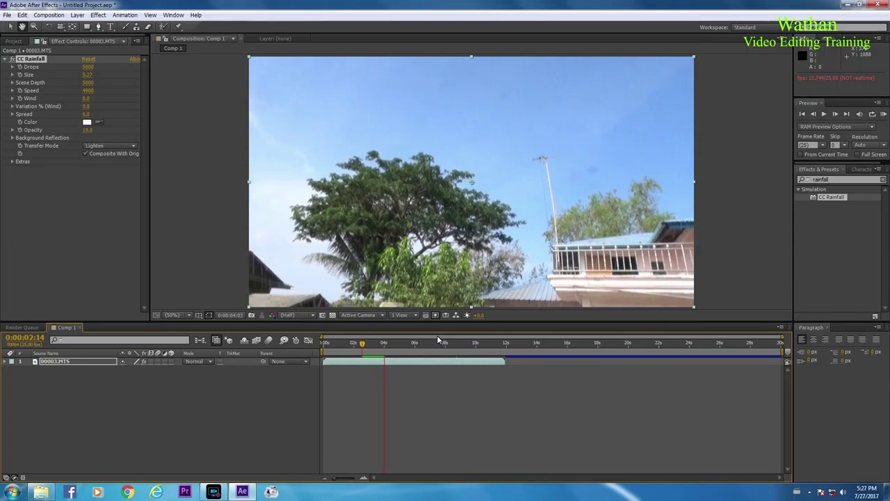
key("space")
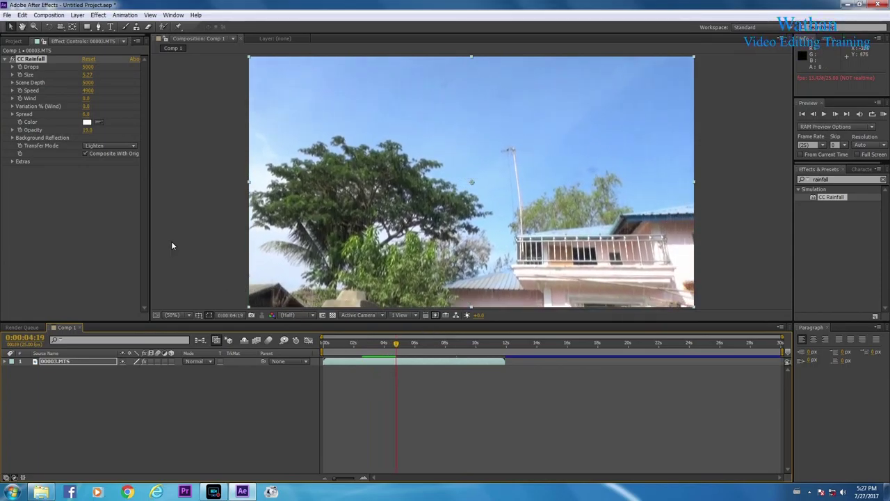
Delete the CC Rainfall effect from the 00003.MTS layer.
left_click(83, 195)
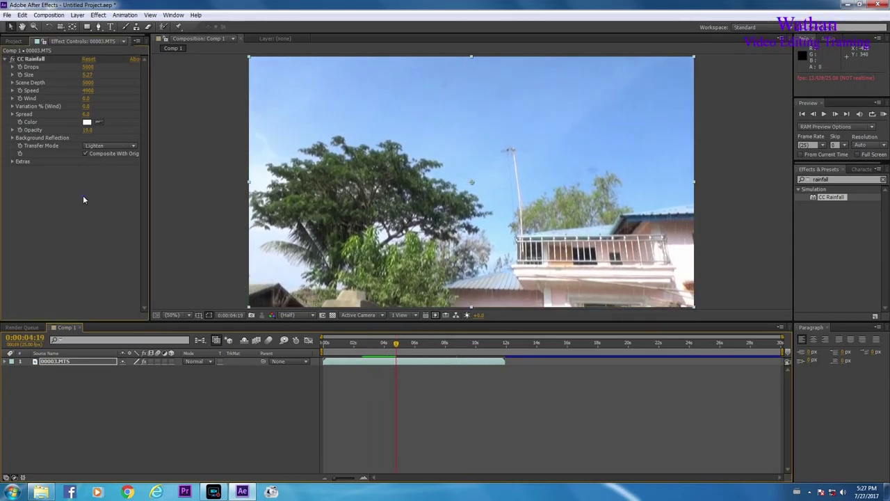
left_click(34, 59)
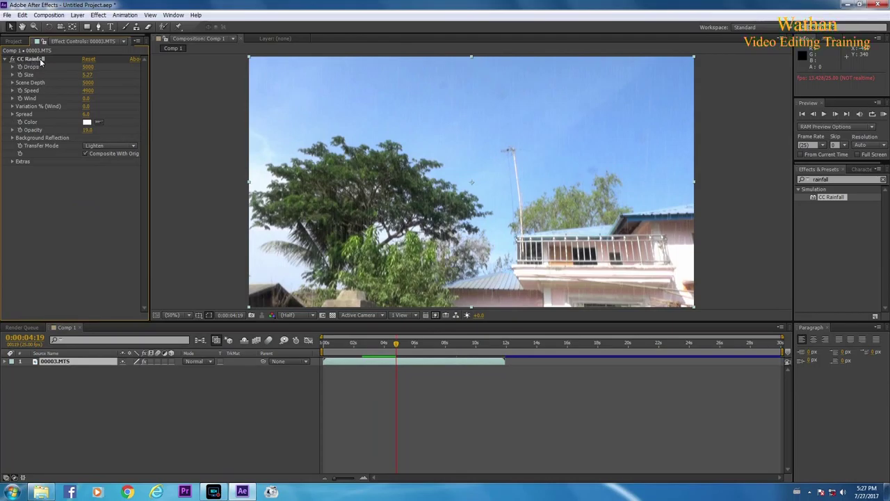
key("Delete")
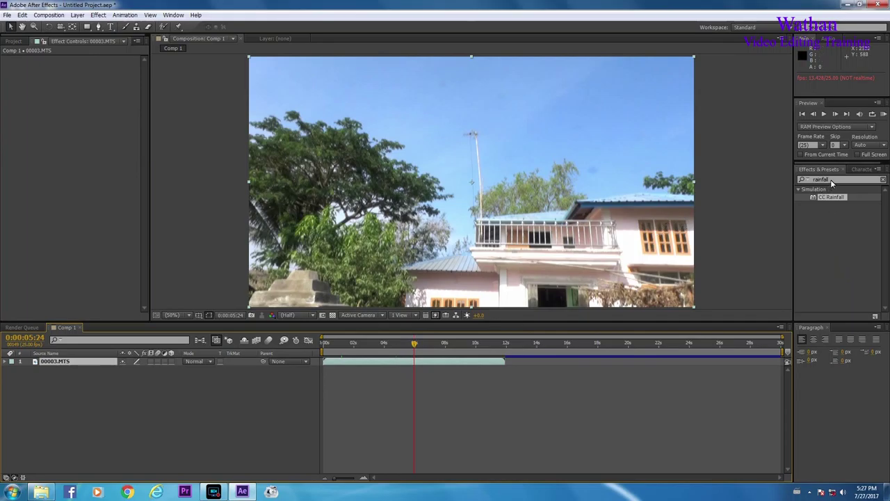
Search the effects for "Snow" and apply CC Snowfall to the 00003.MTS layer.
left_click_drag(830, 179, 811, 181)
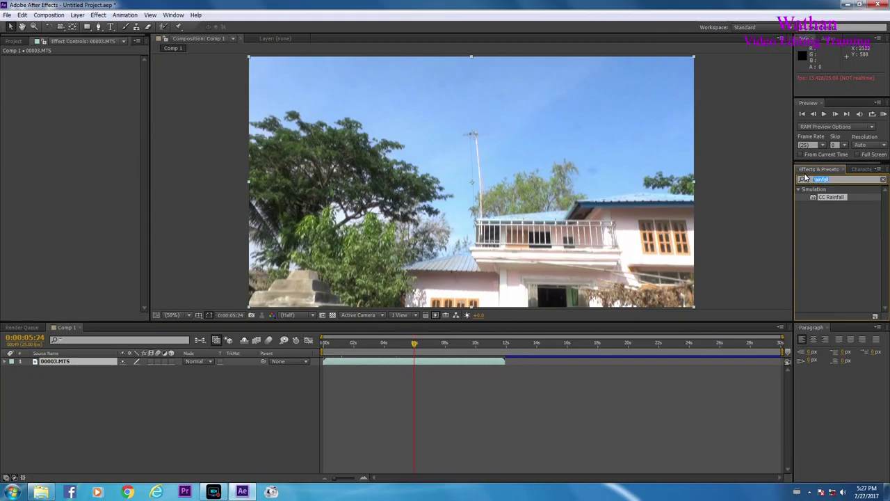
type("Snow")
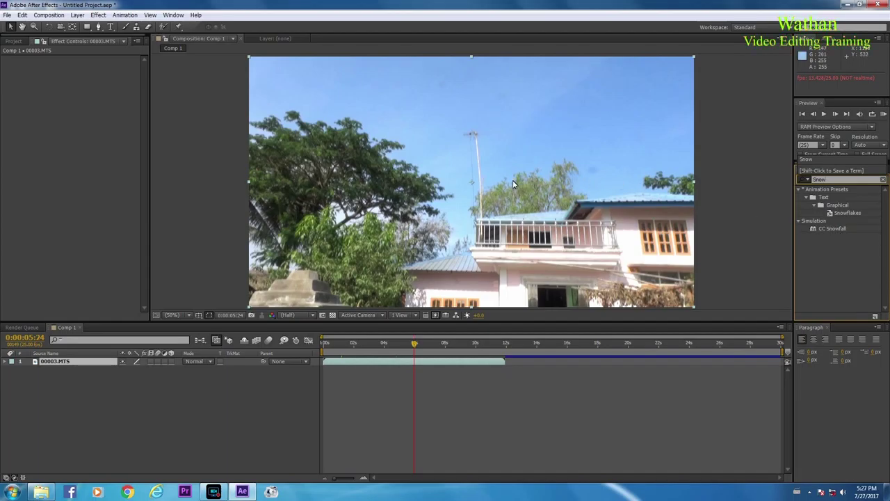
left_click_drag(821, 228, 60, 364)
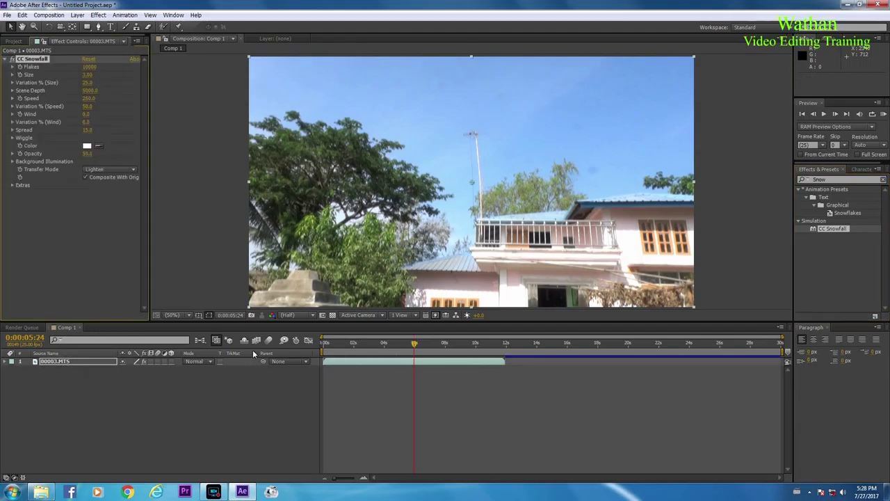
Set CC Snowfall's Size to 6.11 and preview the falling snow in the composition.
left_click(373, 342)
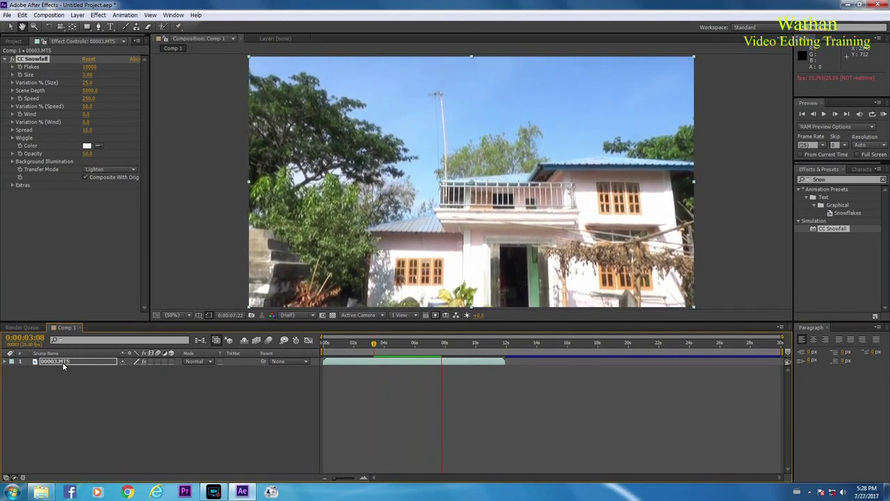
key("space")
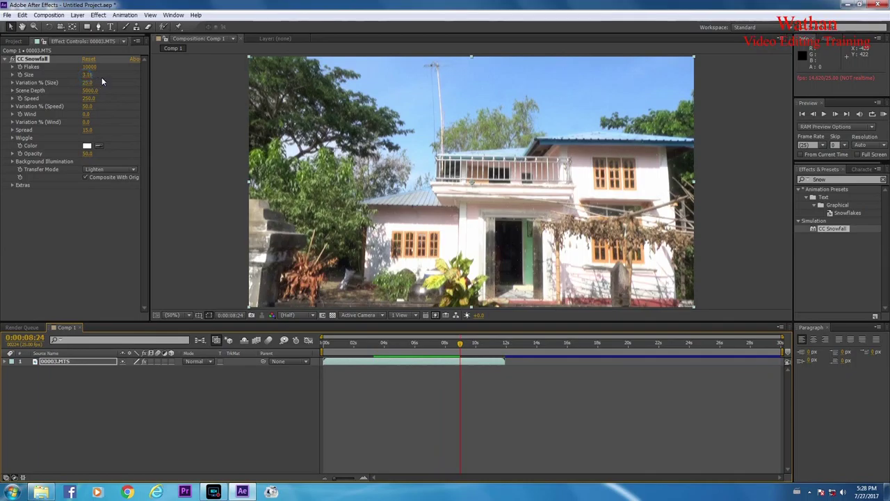
left_click(224, 71)
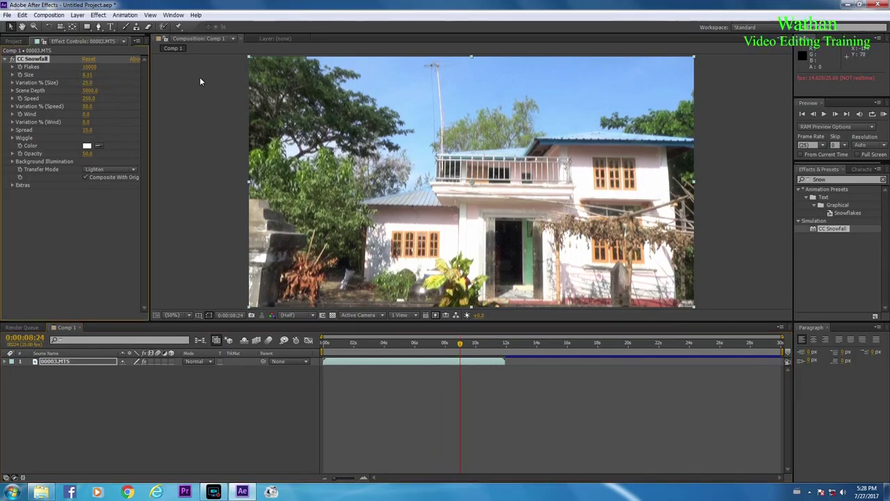
key("ctrl+z")
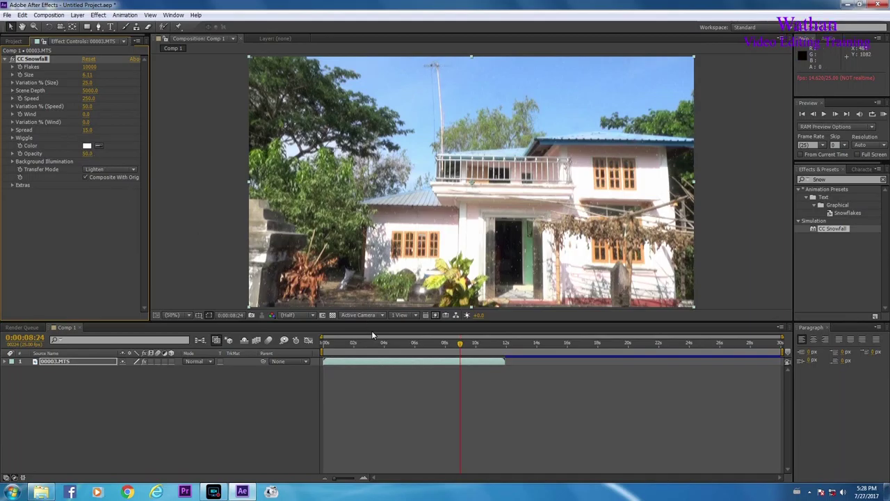
left_click(407, 342)
left_click(425, 342)
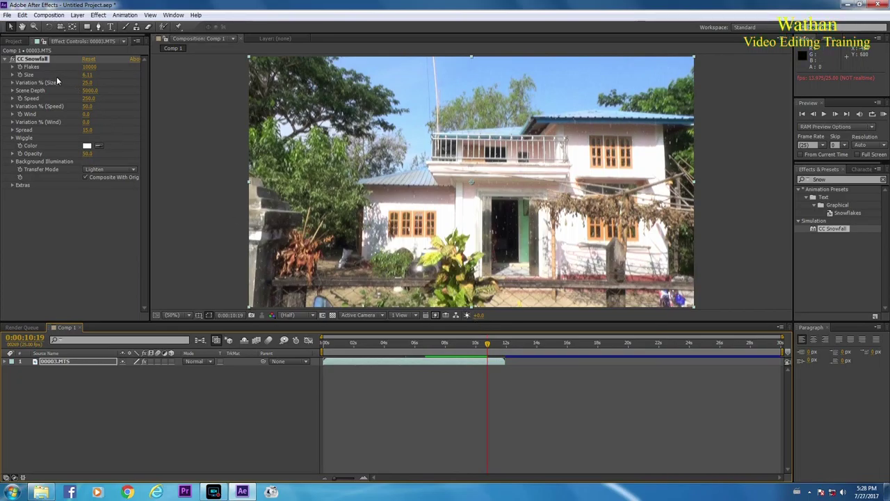
Delete the CC Snowfall effect from the 00003.MTS layer and move the current time to 0:00:05:09.
left_click(40, 60)
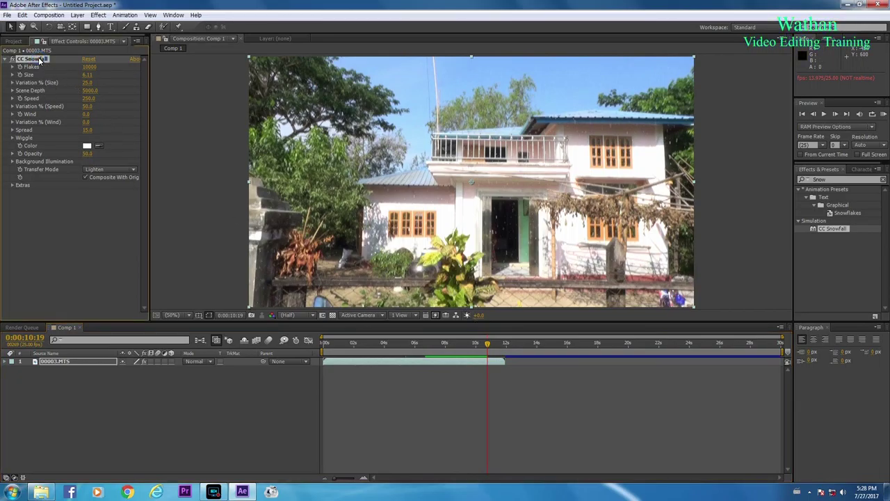
key("Delete")
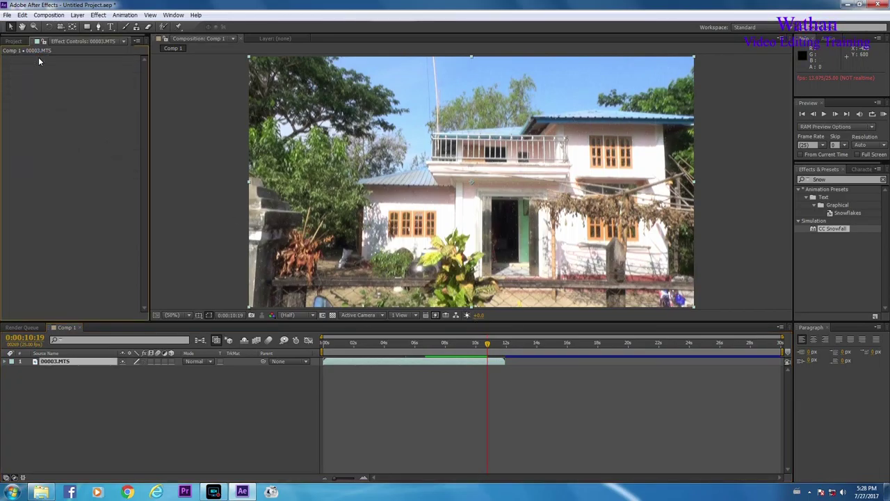
left_click_drag(445, 342, 404, 343)
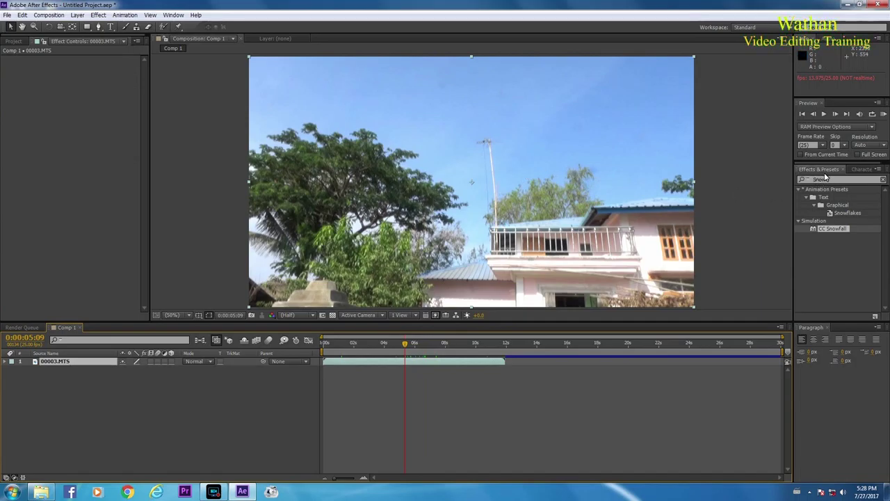
Search the effects for "Lens" and apply the Sapphire S_LensFlare effect to the 00003.MTS layer.
left_click_drag(826, 178, 808, 182)
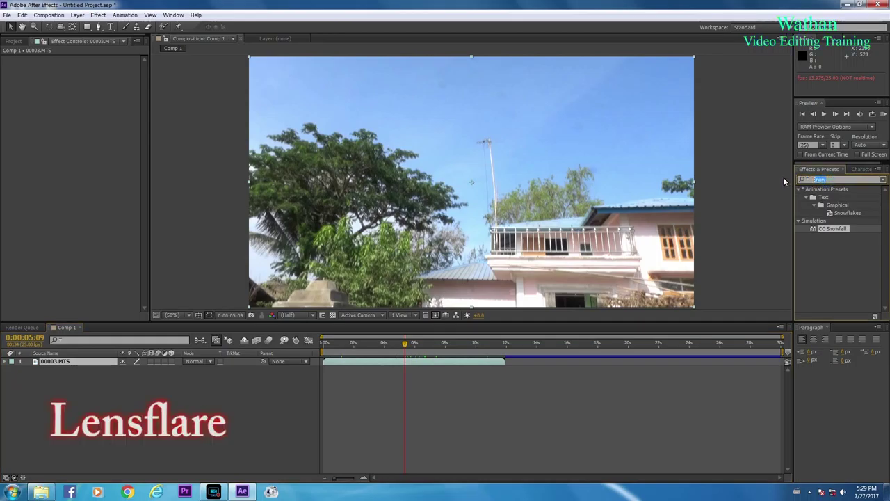
type("Lens")
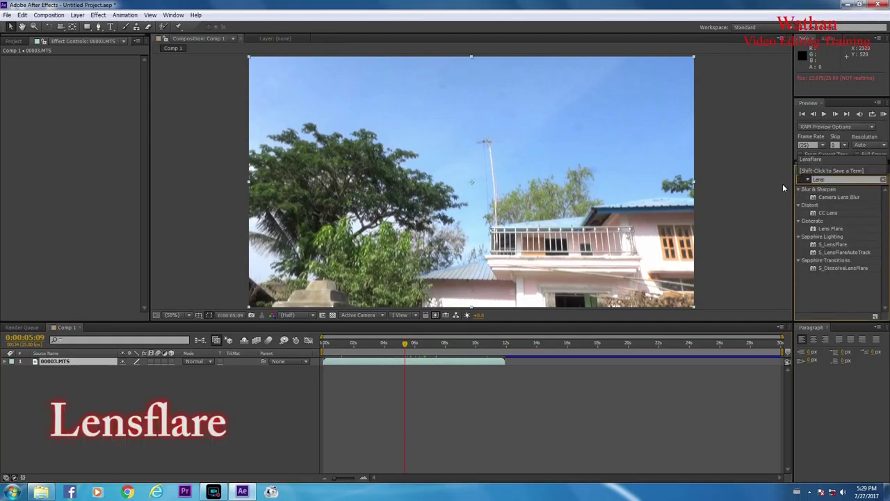
left_click(839, 245)
left_click_drag(840, 249, 61, 363)
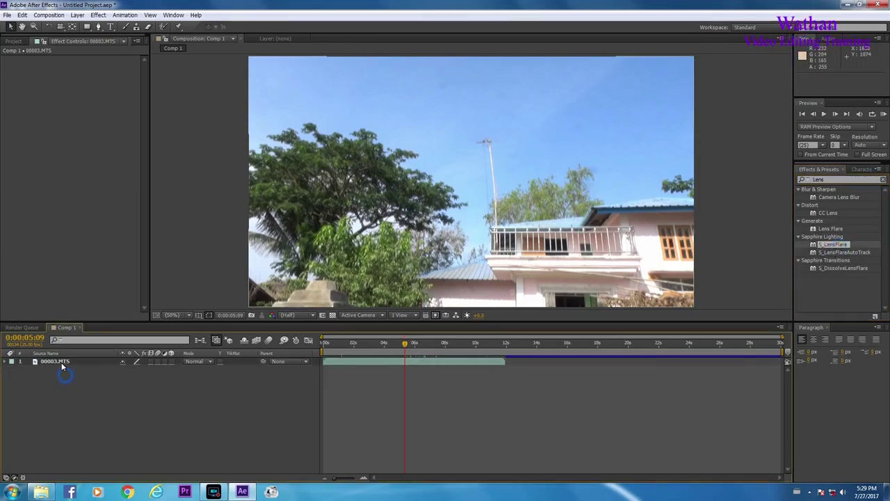
double_click(838, 248)
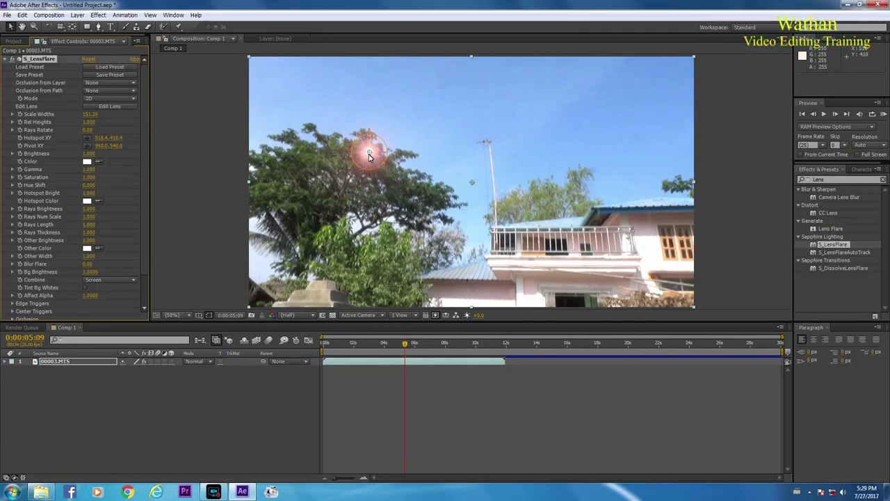
Near the start of the clip, move the lens flare's hotspot to about 164, 128 in the sky at the frame's upper-left corner.
left_click_drag(338, 345, 329, 344)
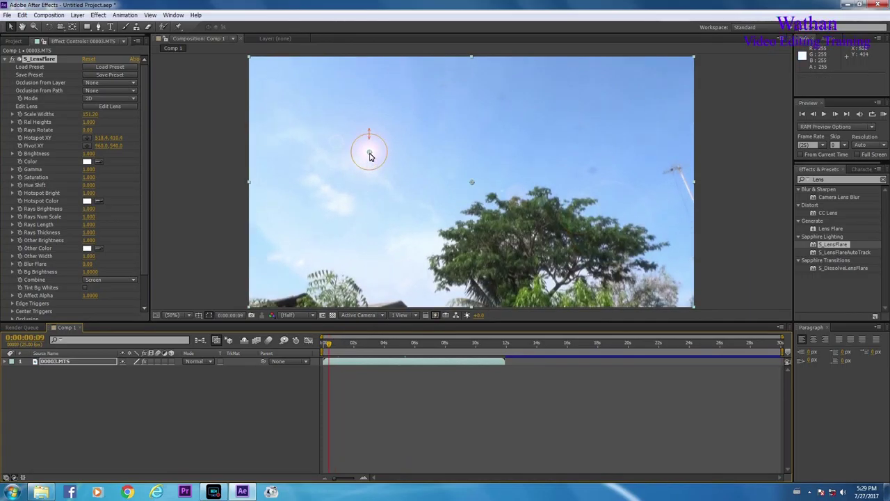
left_click_drag(369, 154, 288, 88)
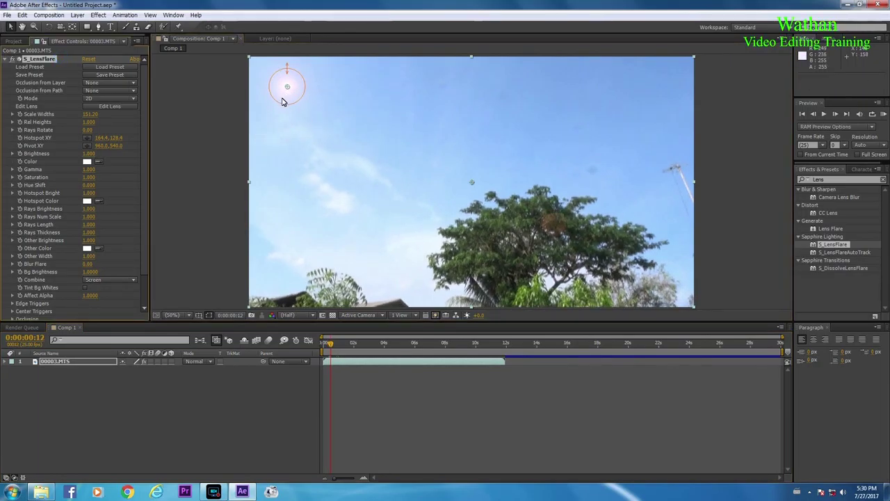
Preview the 00003.MTS clip with the stationary lens flare in the composition.
left_click(206, 103)
key("space")
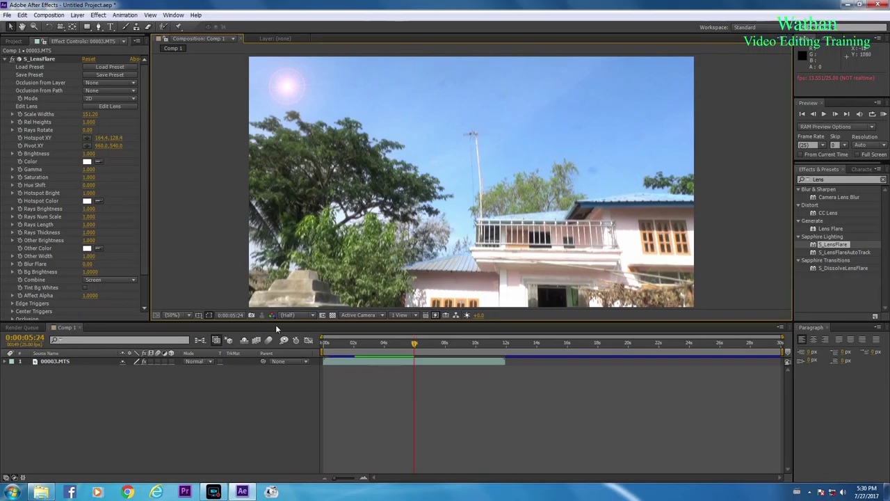
At 0:00:00:08, move the S_LensFlare hotspot to about 174, 144 and enable keyframing for Hotspot XY.
left_click_drag(352, 342, 326, 344)
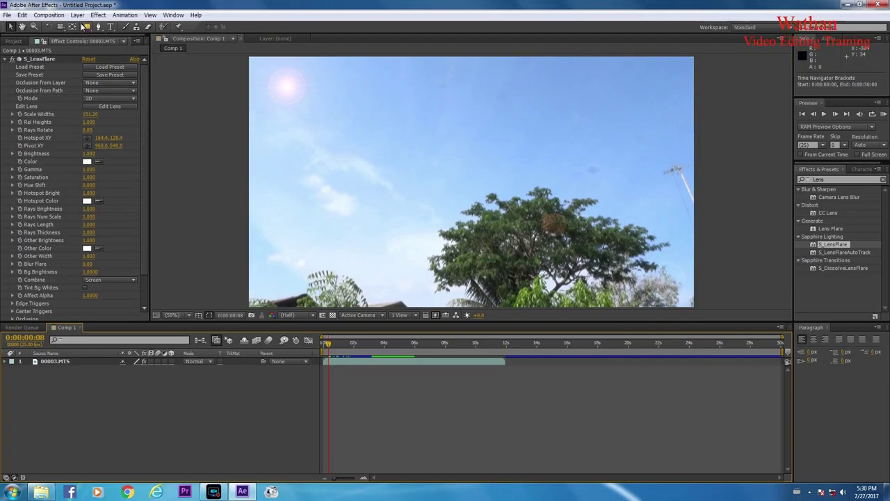
left_click(47, 59)
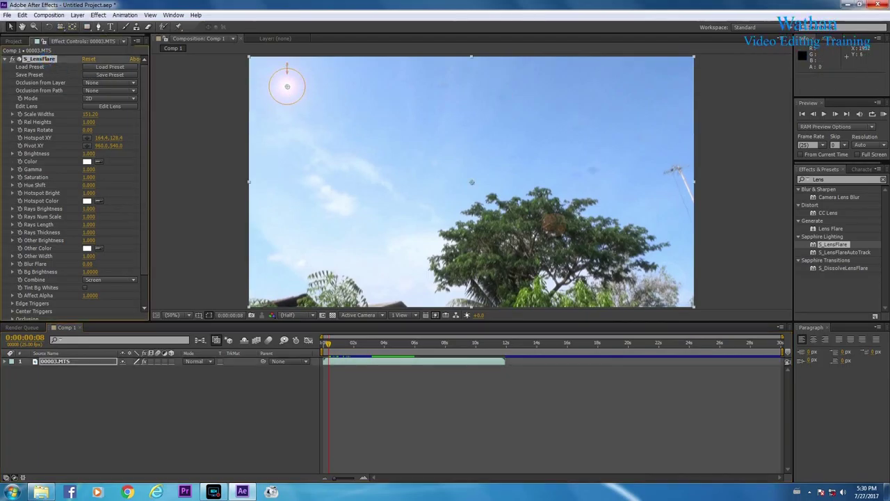
mouse_move(288, 90)
left_mouse_down()
mouse_move(300, 91)
mouse_move(288, 95)
left_mouse_up()
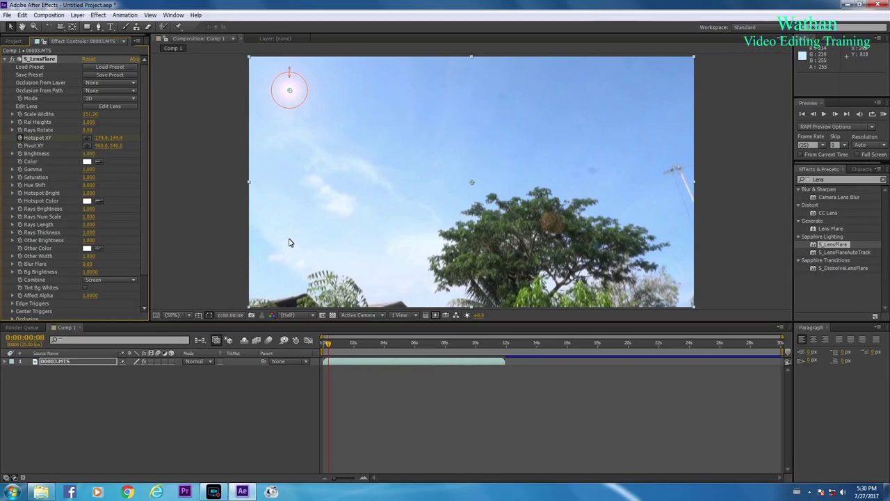
At 0:00:05:22, move the lens flare's hotspot across the sky to about 1604, 150 and preview its motion from 0:00:00:11.
left_click(414, 343)
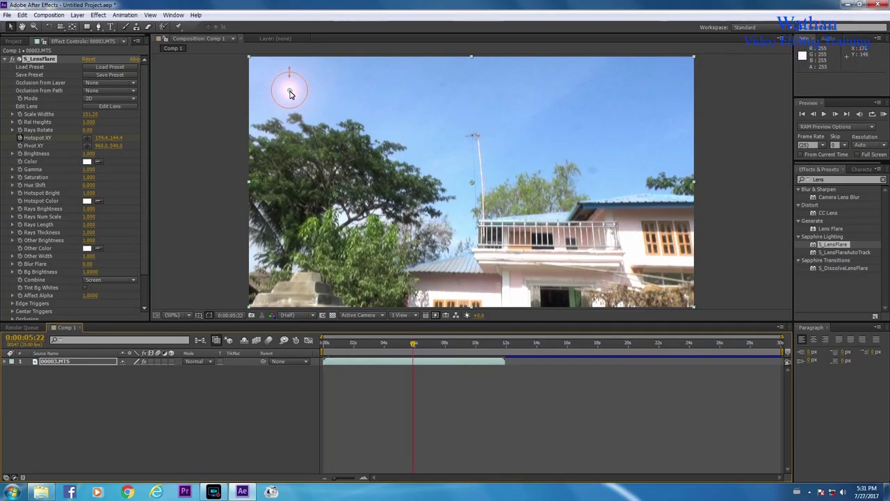
left_click_drag(294, 94, 622, 96)
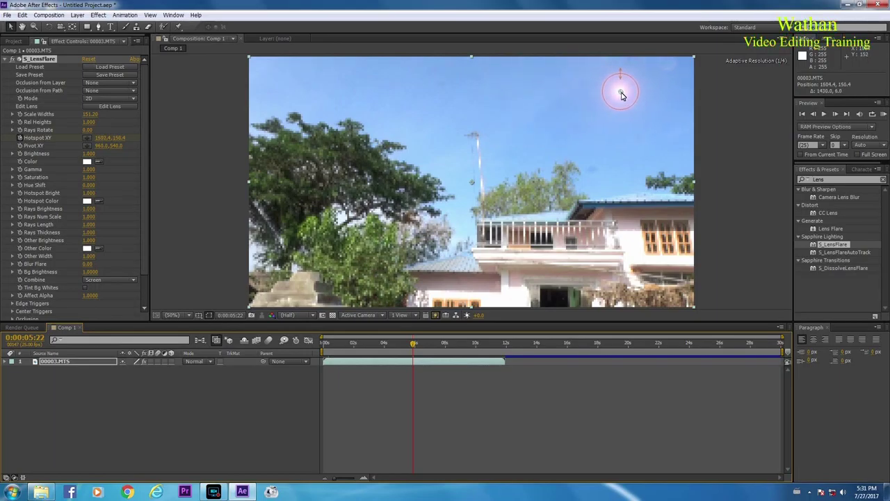
left_click(331, 345)
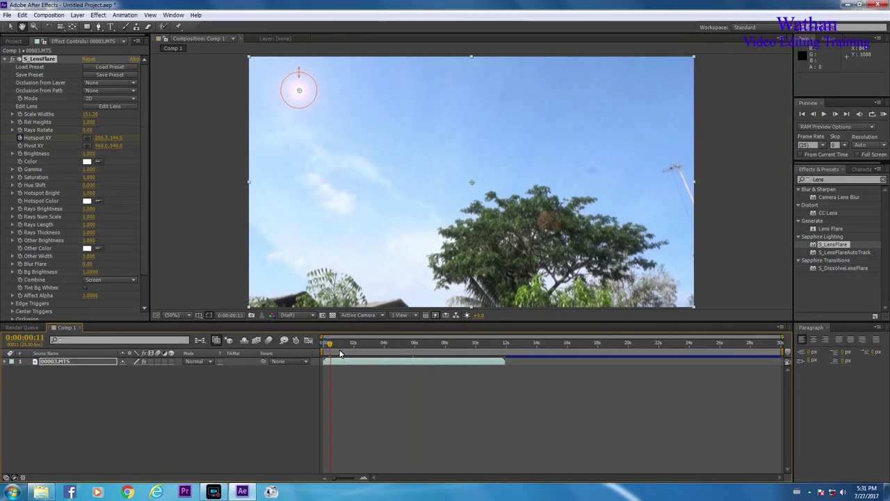
key("space")
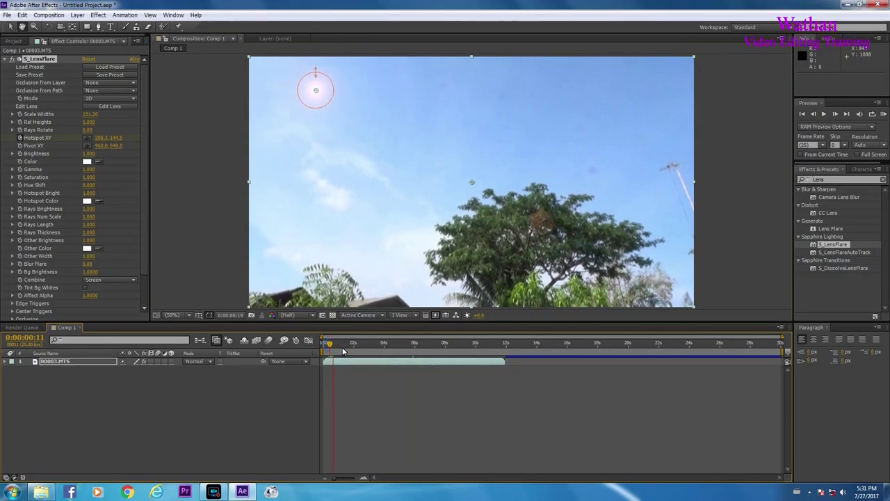